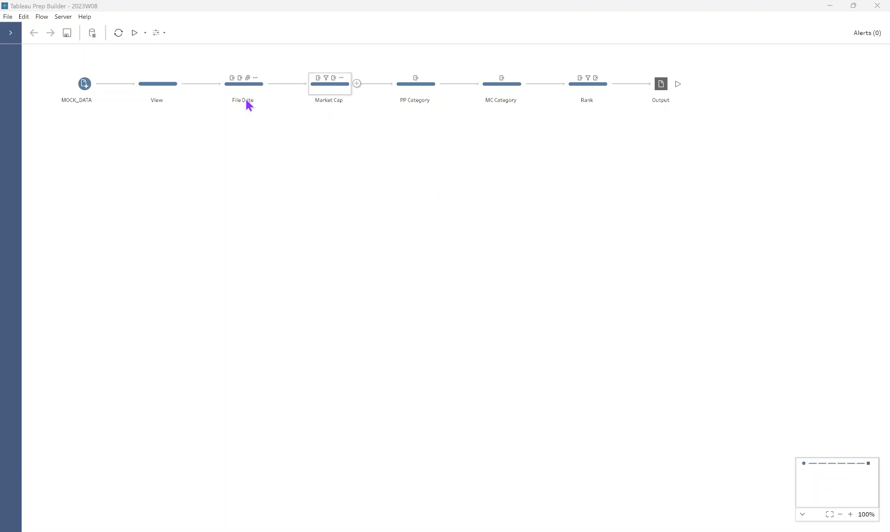
# Select the View step, then bring up the MOCK_DATA input unioning 12 CSVs from the Input folder
pyautogui.click(172, 93)
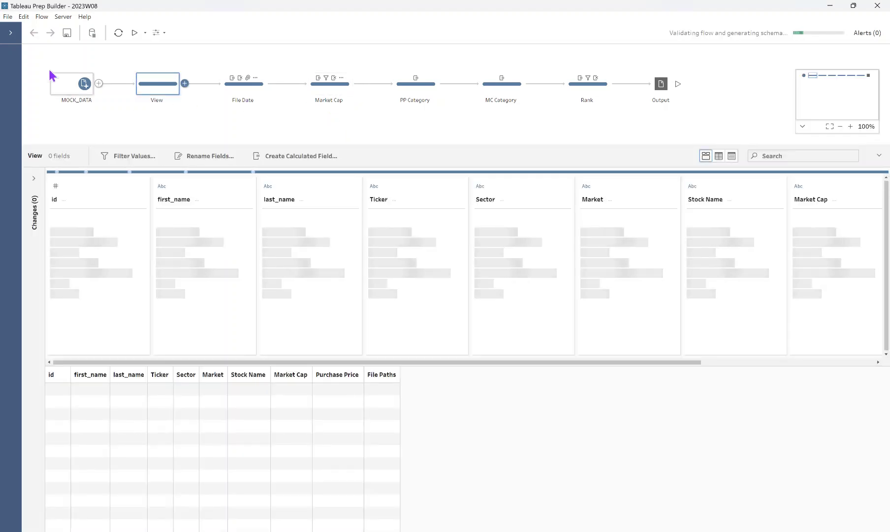
pyautogui.click(10, 33)
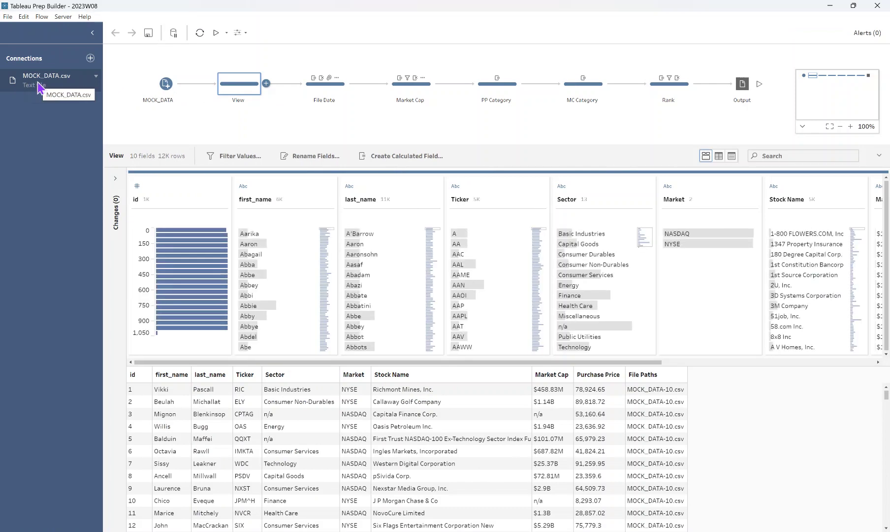
pyautogui.click(38, 83)
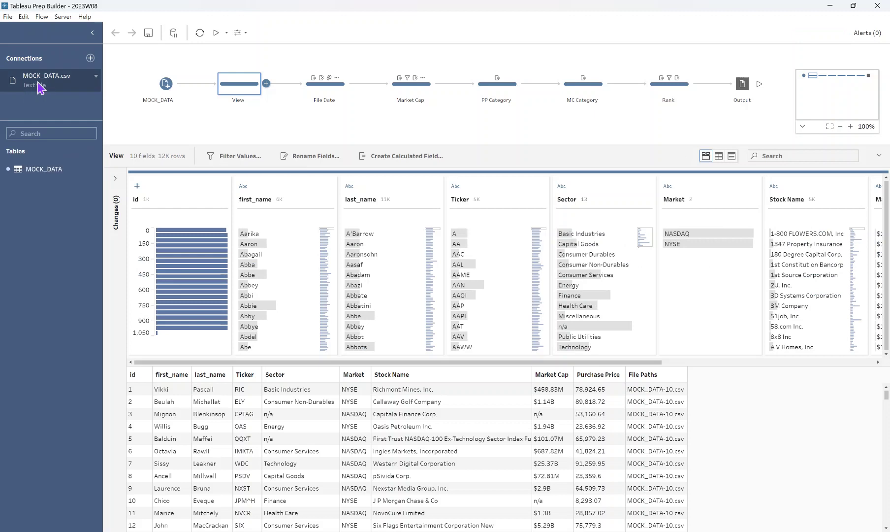
pyautogui.click(155, 93)
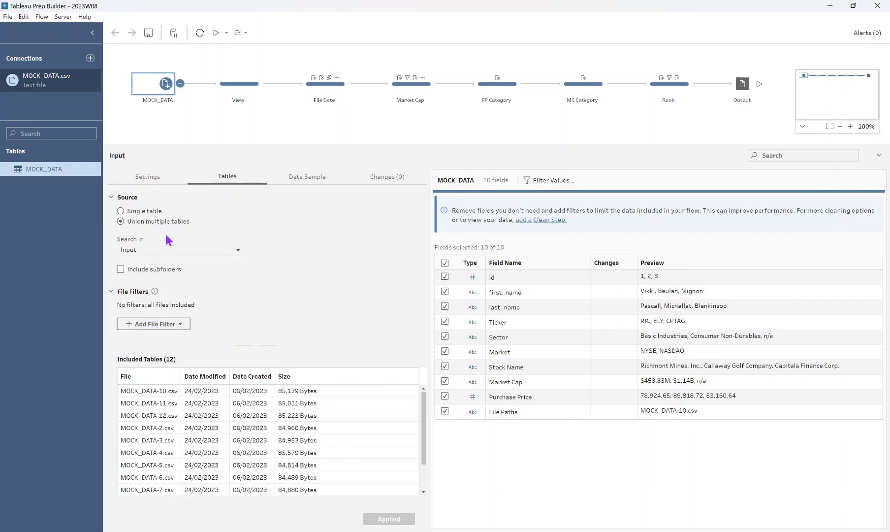
# Review the union settings, then return to the View step's profile of 10 fields and 12K rows
pyautogui.click(371, 517)
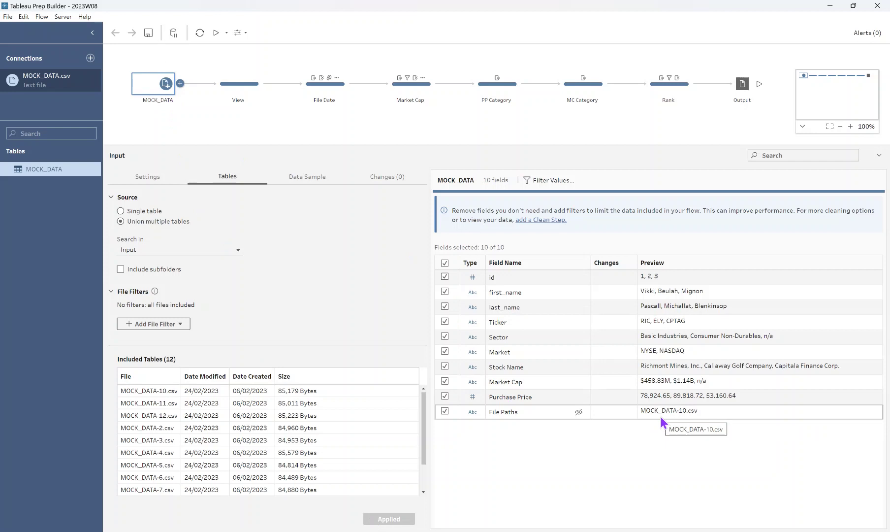
pyautogui.click(230, 85)
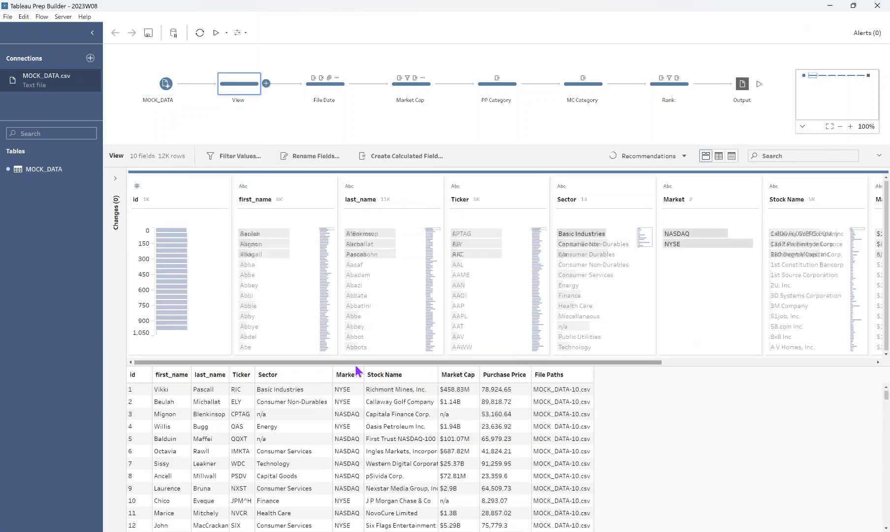
pyautogui.moveTo(356, 363); pyautogui.dragTo(763, 383)
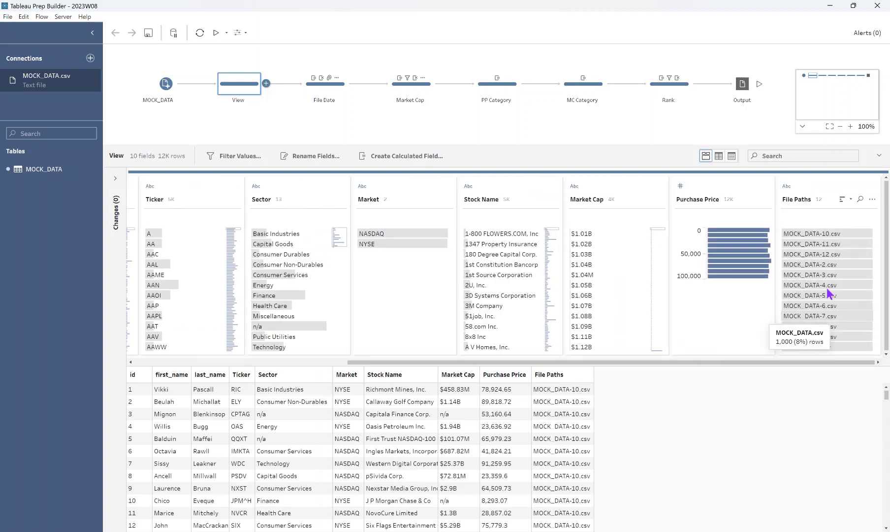
pyautogui.moveTo(847, 353)
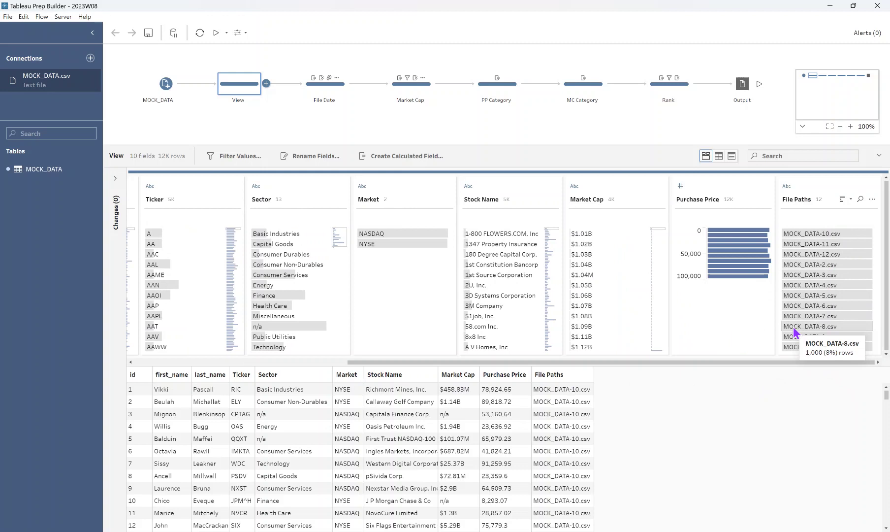
pyautogui.click(872, 199)
pyautogui.moveTo(871, 219)
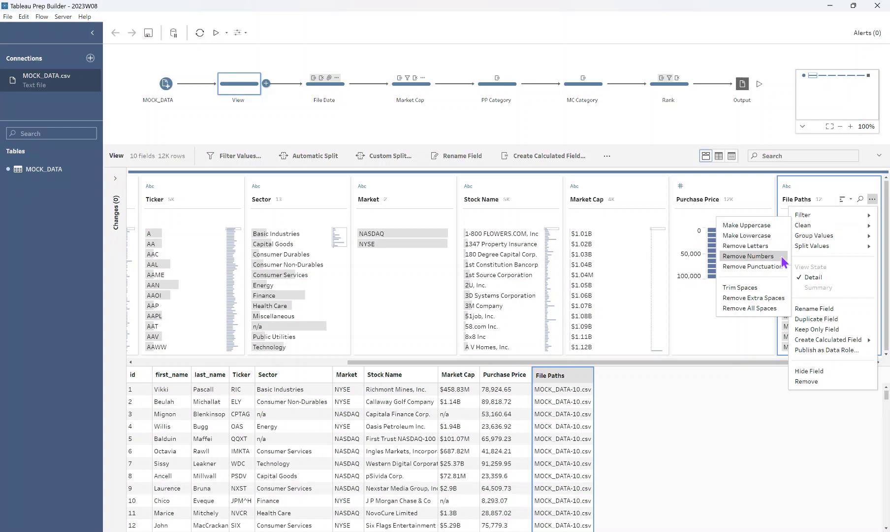
pyautogui.click(735, 367)
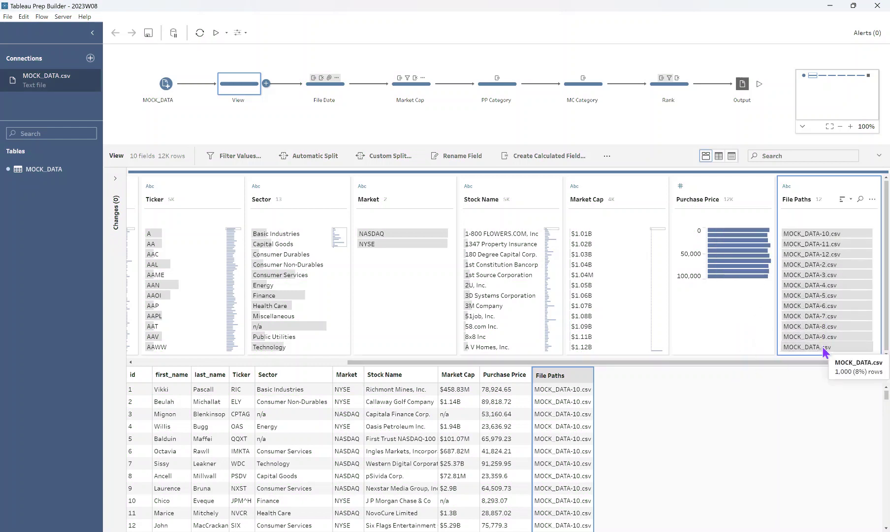
# Open the File Date step and preview File Paths after punctuation and letters are removed
pyautogui.click(326, 86)
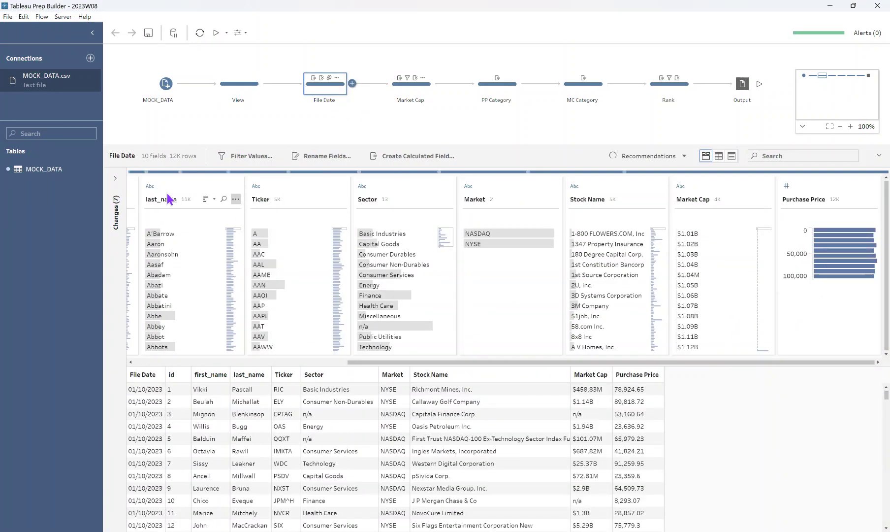
pyautogui.click(118, 183)
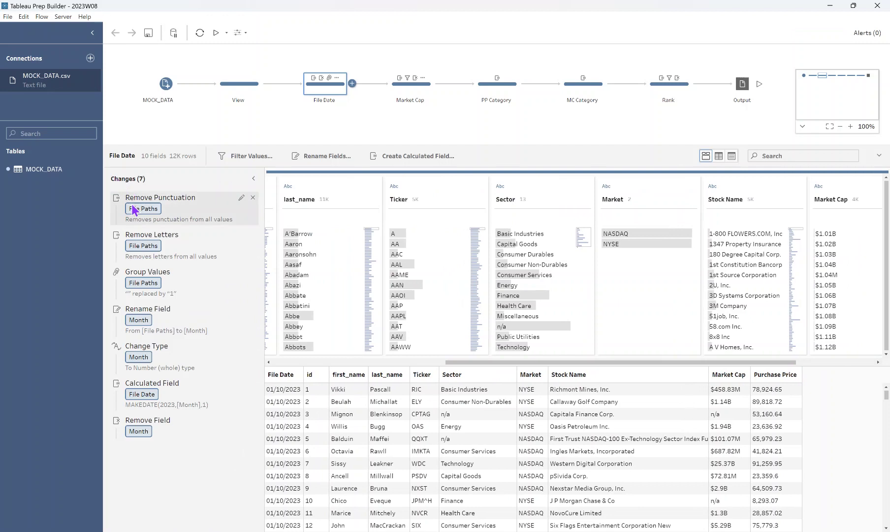
pyautogui.click(173, 217)
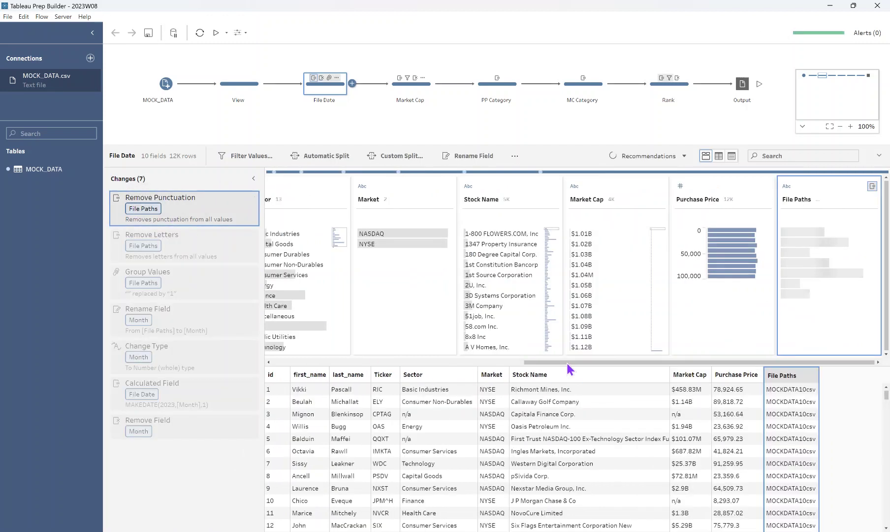
pyautogui.click(207, 245)
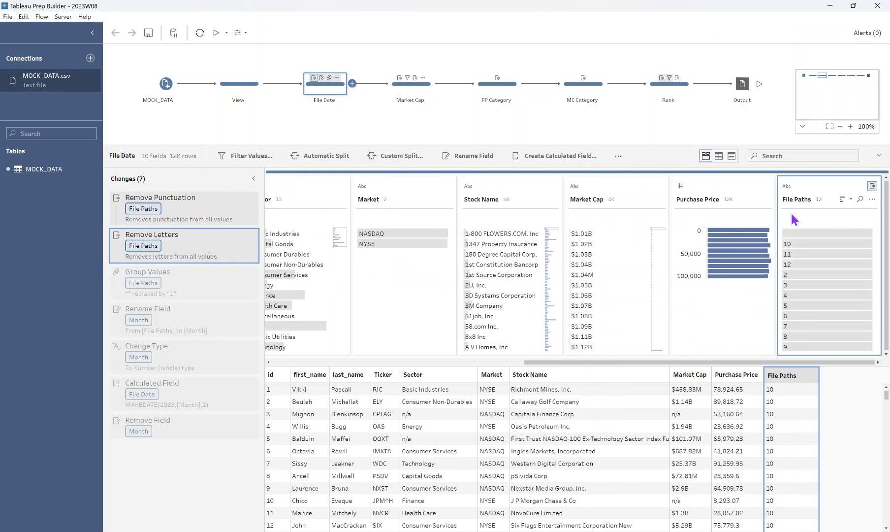
# Preview the blank value grouped into 1, then File Paths renamed to Month as a whole number
pyautogui.moveTo(813, 233)
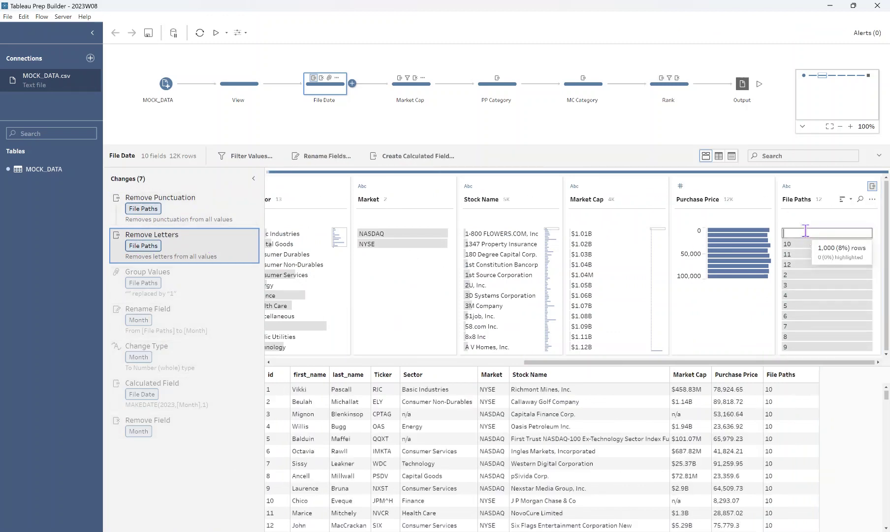
pyautogui.doubleClick(806, 233)
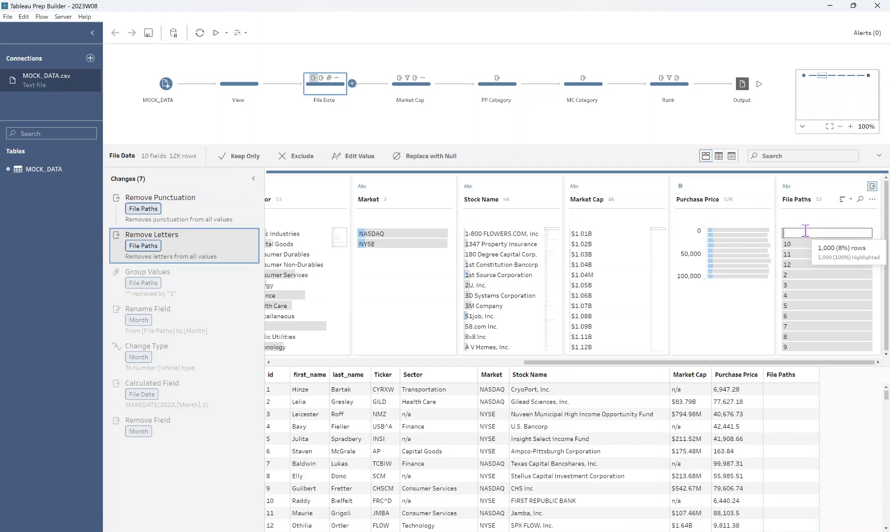
pyautogui.press('Escape')
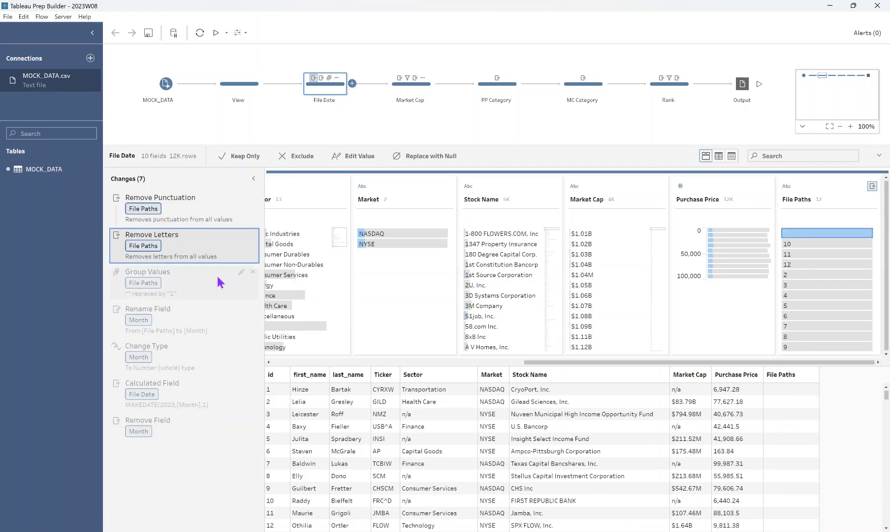
pyautogui.click(220, 283)
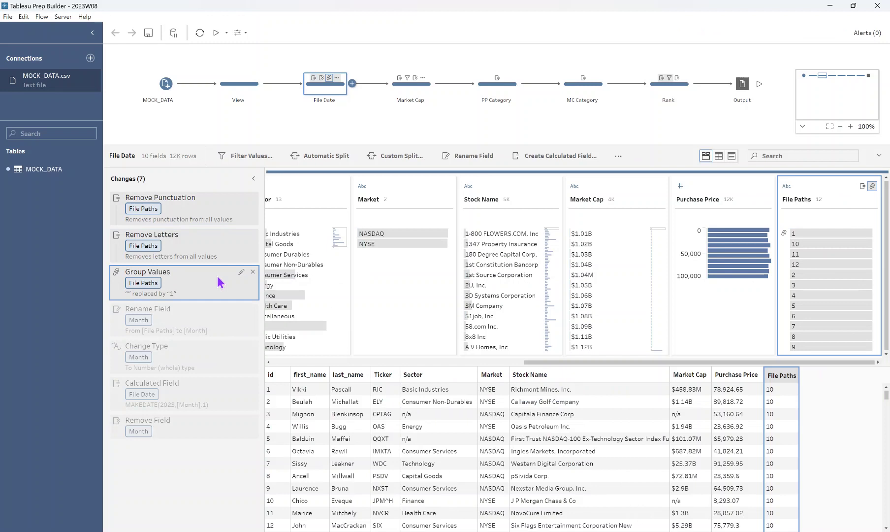
pyautogui.click(212, 321)
pyautogui.click(186, 360)
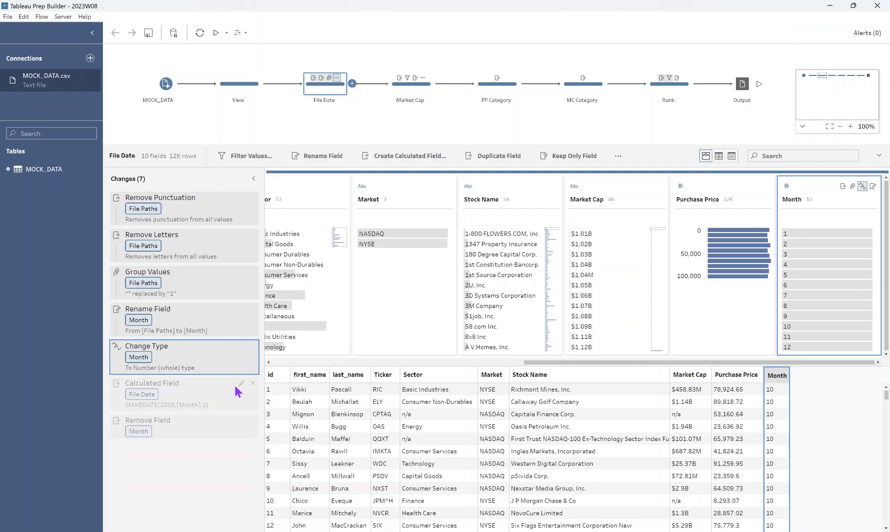
# Inspect the MAKEDATE(2023,[Month],1) calculation and view File Date values like 01/10/2023
pyautogui.click(241, 384)
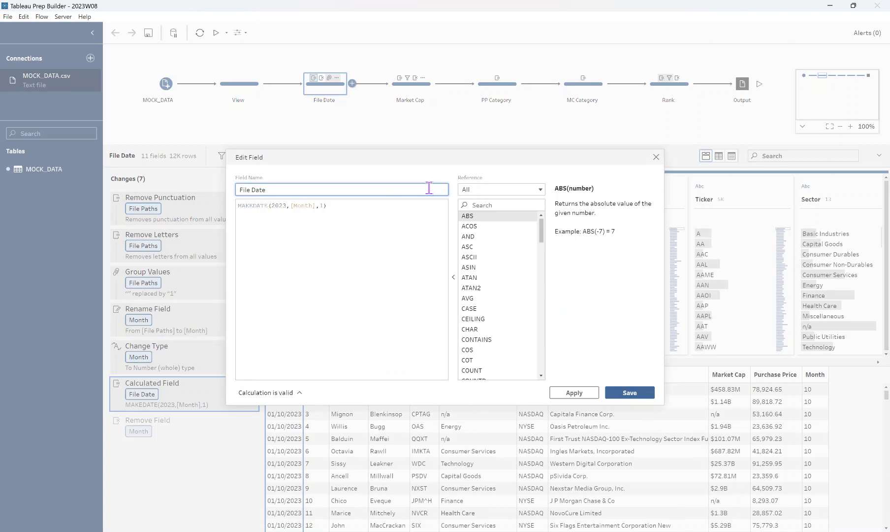
pyautogui.click(656, 158)
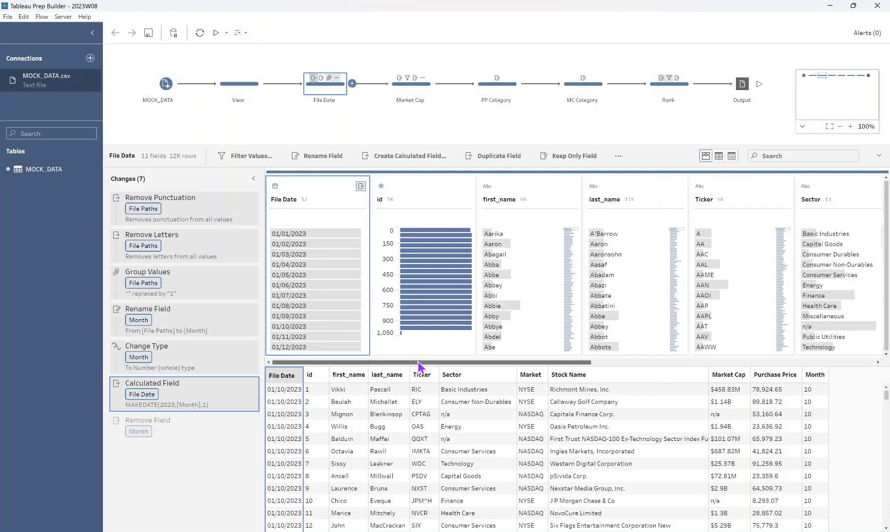
pyautogui.moveTo(420, 363); pyautogui.dragTo(694, 363)
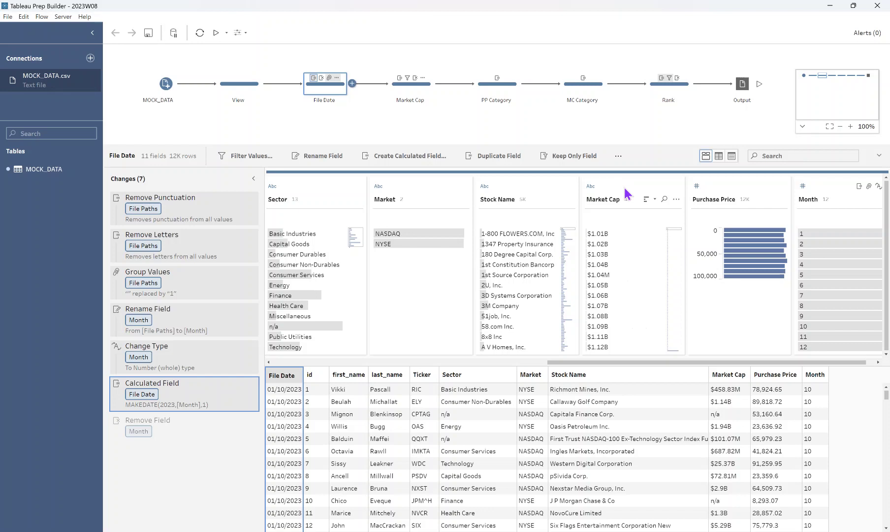
# Open the Market Cap step at its filter and search Market Cap for n/a, finding none
pyautogui.click(407, 86)
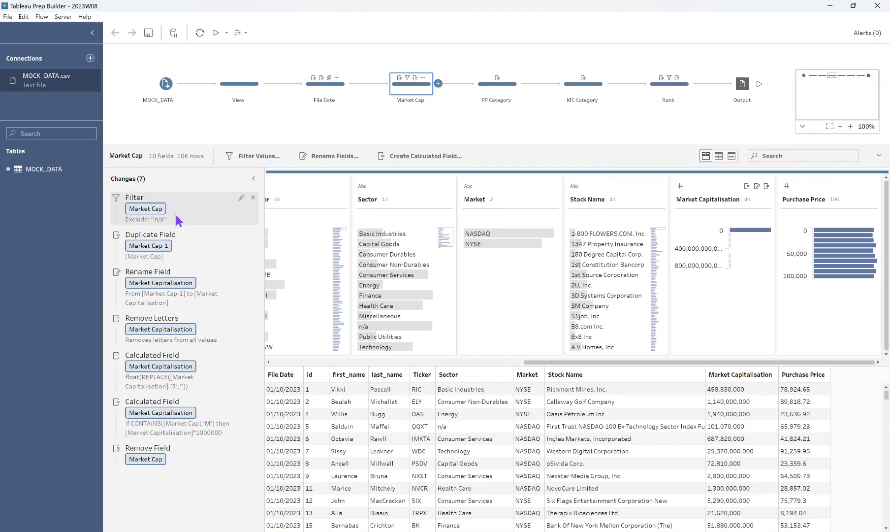
pyautogui.click(176, 220)
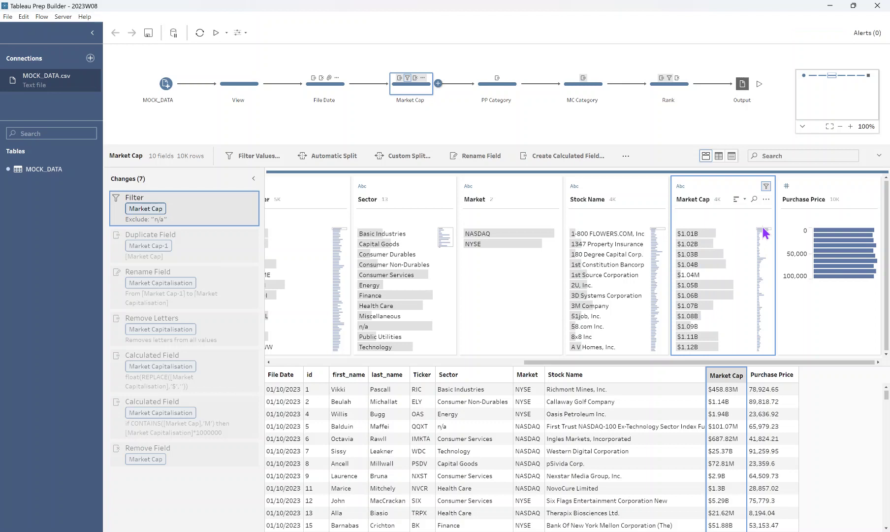
pyautogui.moveTo(712, 243)
pyautogui.click(754, 199)
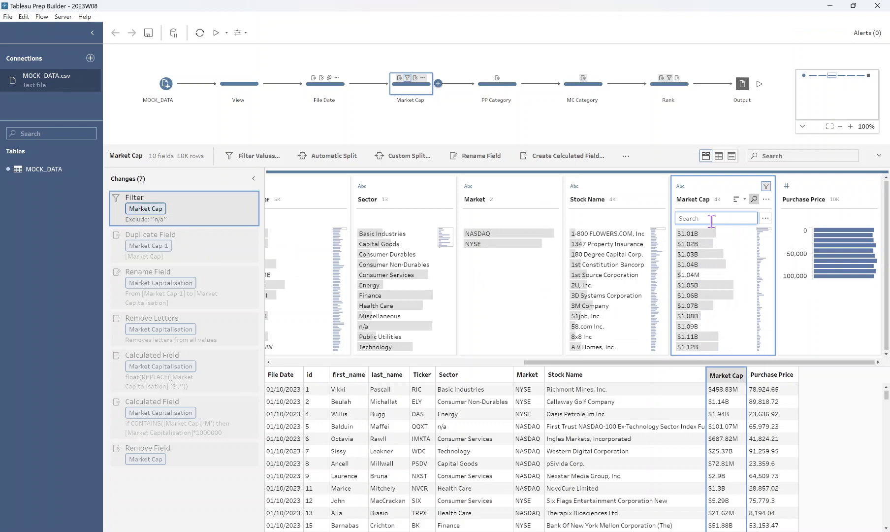
pyautogui.write('n/a')
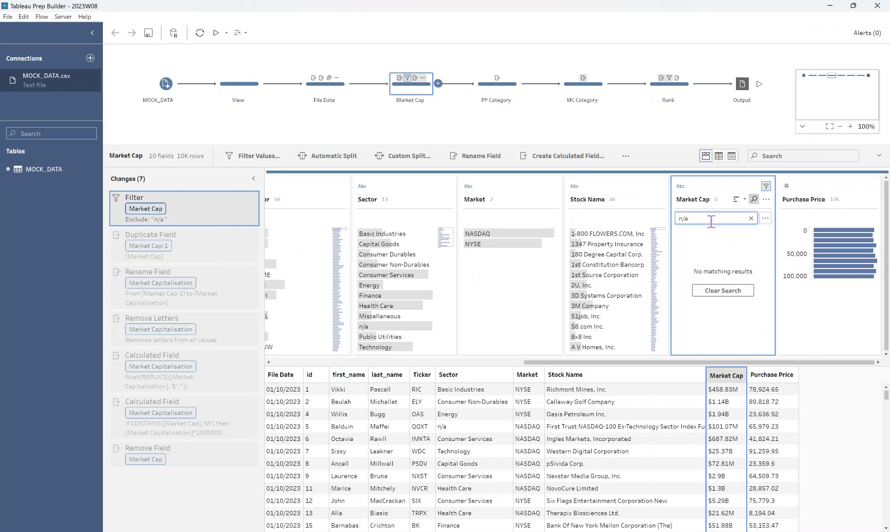
pyautogui.click(751, 218)
# Select and deselect the $1.01B value, then preview the duplicated Market Cap-1 field
pyautogui.click(715, 238)
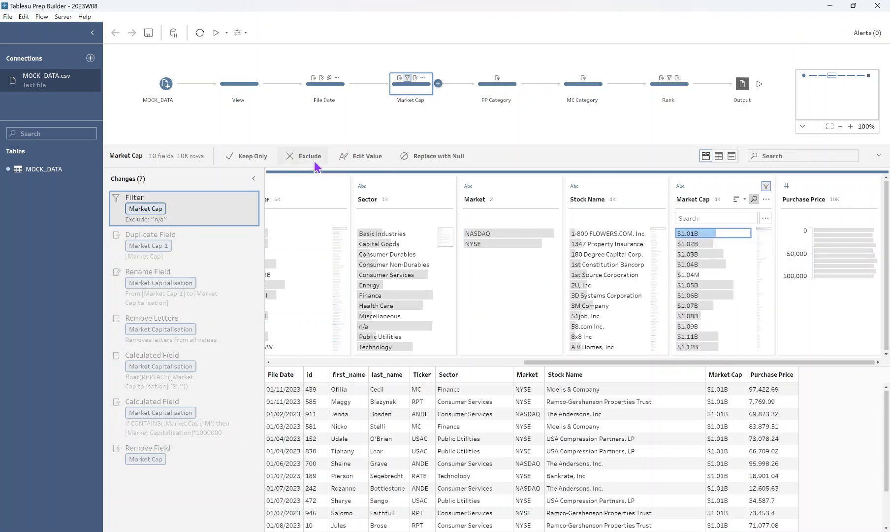
pyautogui.click(185, 220)
pyautogui.click(193, 251)
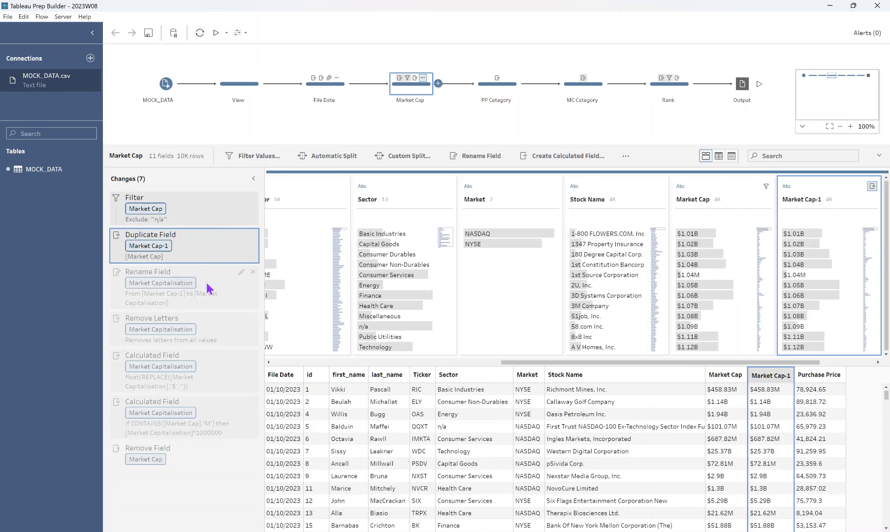
# Preview Market Cap-1 renamed to Market Capitalisation with letters removed, and open its float calculation
pyautogui.click(228, 285)
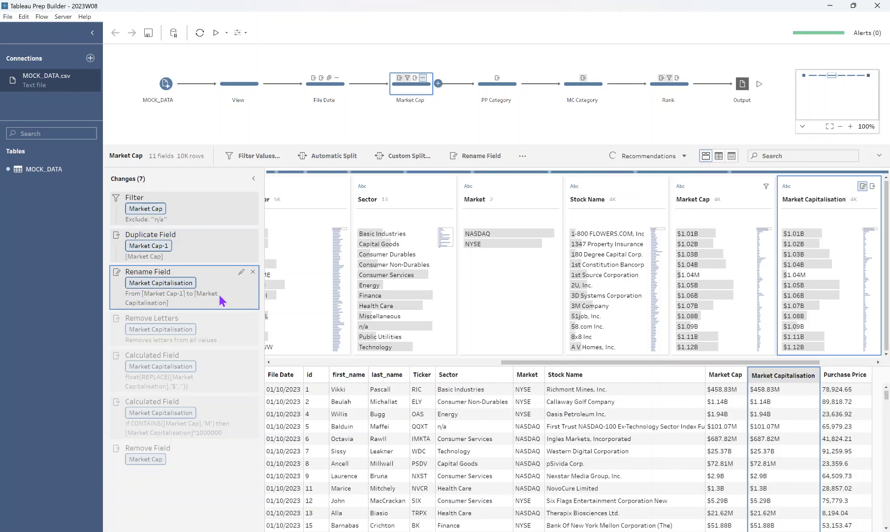
pyautogui.click(211, 329)
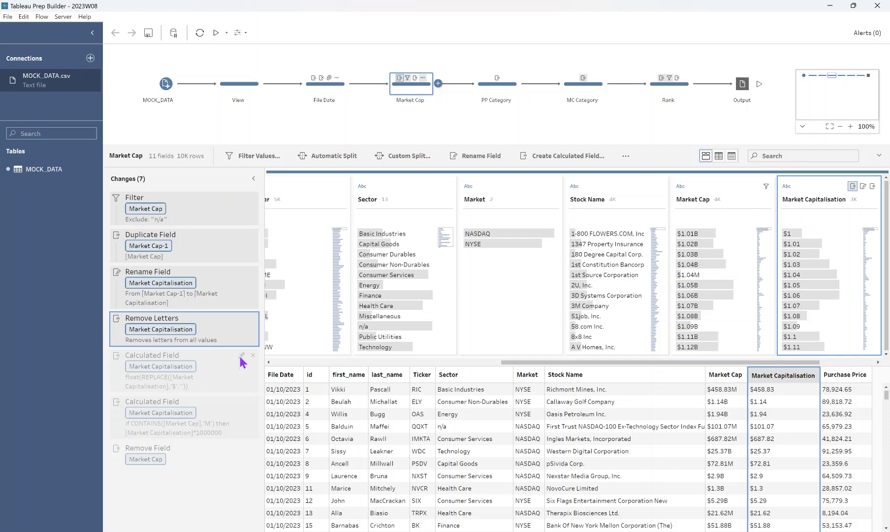
pyautogui.click(241, 355)
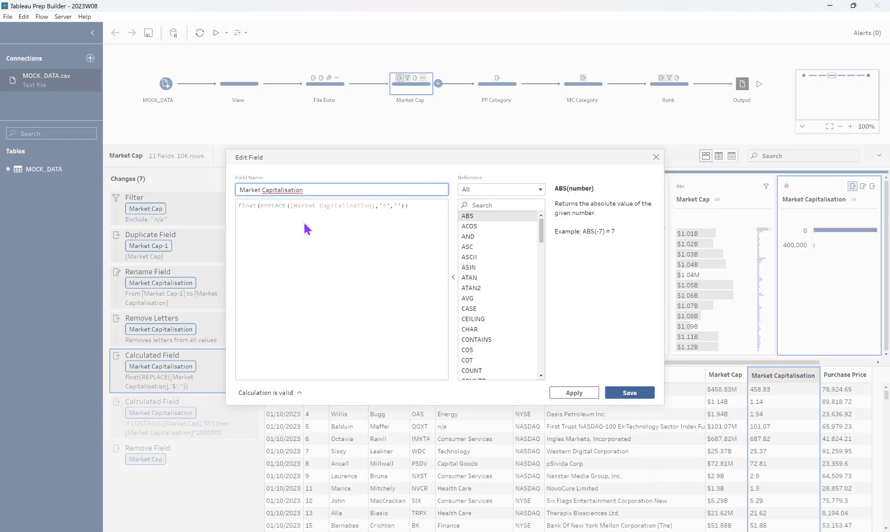
# Review the REPLACE formula stripping '$', then highlight the lowest Market Capitalisation range
pyautogui.click(267, 207)
pyautogui.moveTo(266, 207); pyautogui.dragTo(287, 207)
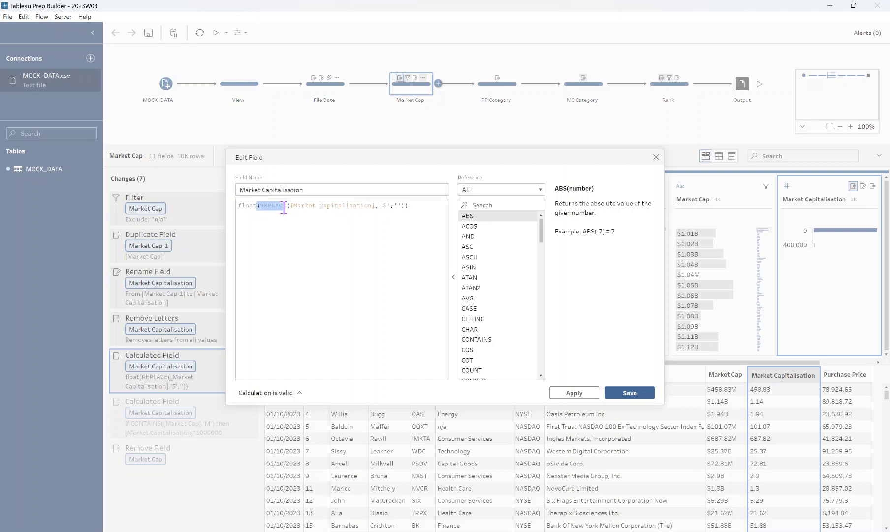
pyautogui.click(385, 206)
pyautogui.click(656, 157)
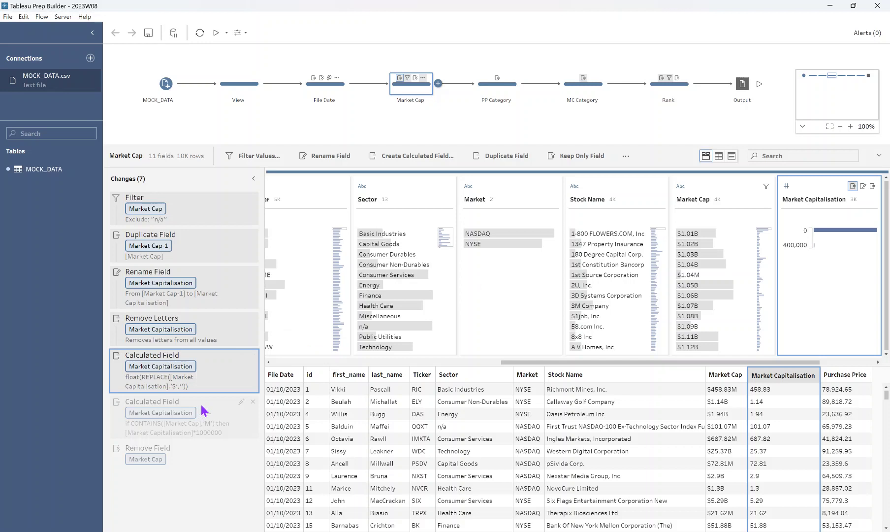
pyautogui.click(823, 232)
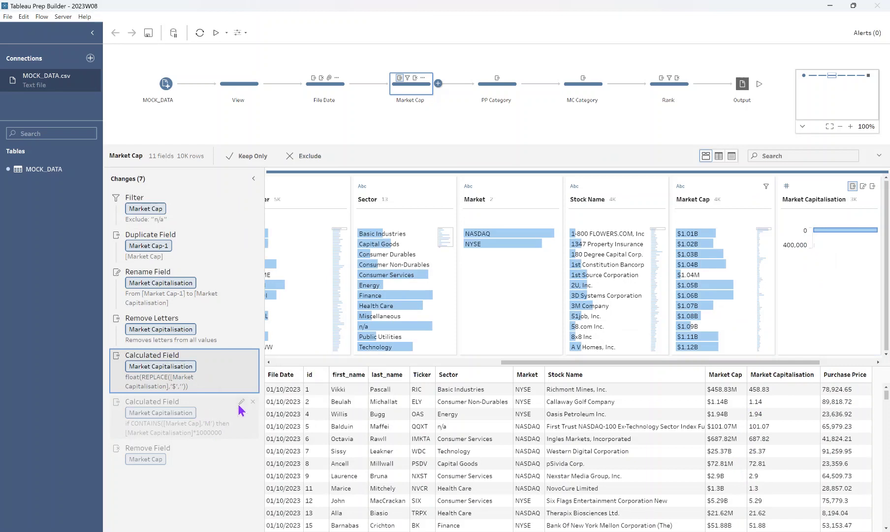
pyautogui.doubleClick(240, 405)
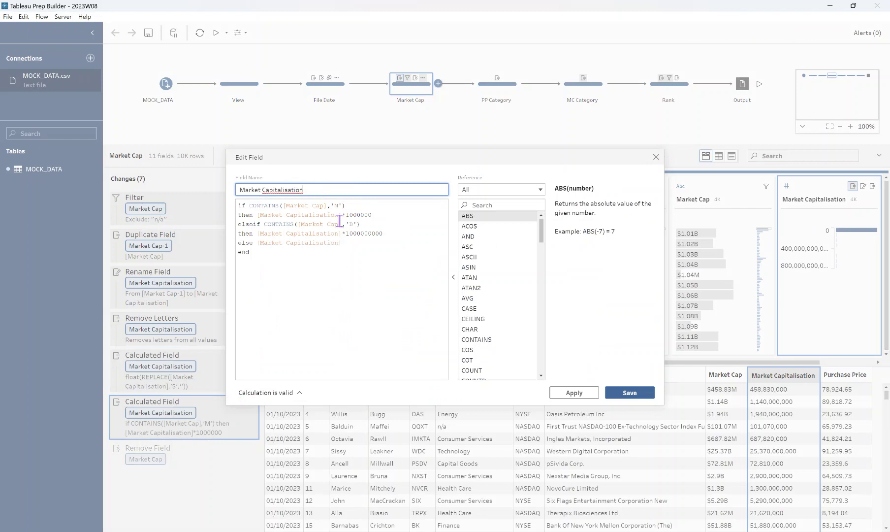
# Swap the 1000000 multiplier for POWER(10,6), check the billions and else lines, and close the editor
pyautogui.click(362, 203)
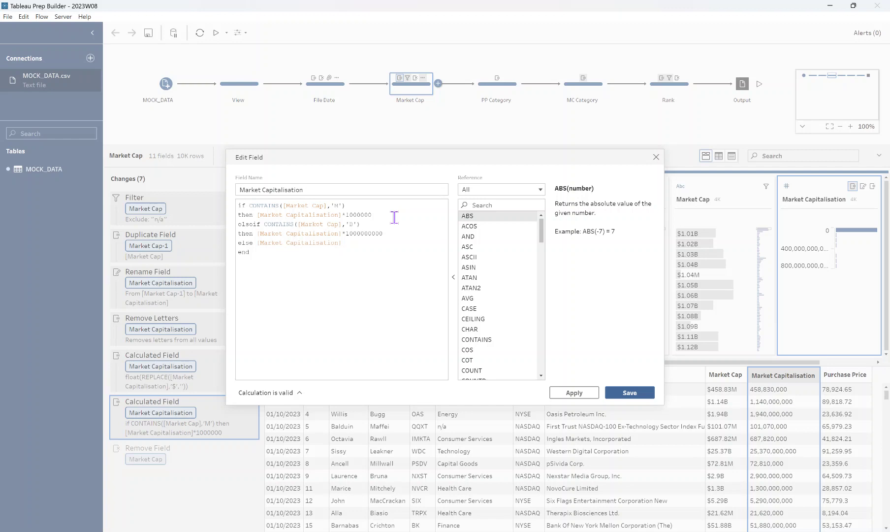
pyautogui.press('BackSpace')
pyautogui.press('BackSpace')
pyautogui.press('BackSpace')
pyautogui.press('BackSpace')
pyautogui.press('BackSpace')
pyautogui.press('BackSpace')
pyautogui.press('BackSpace')
pyautogui.write('pow')
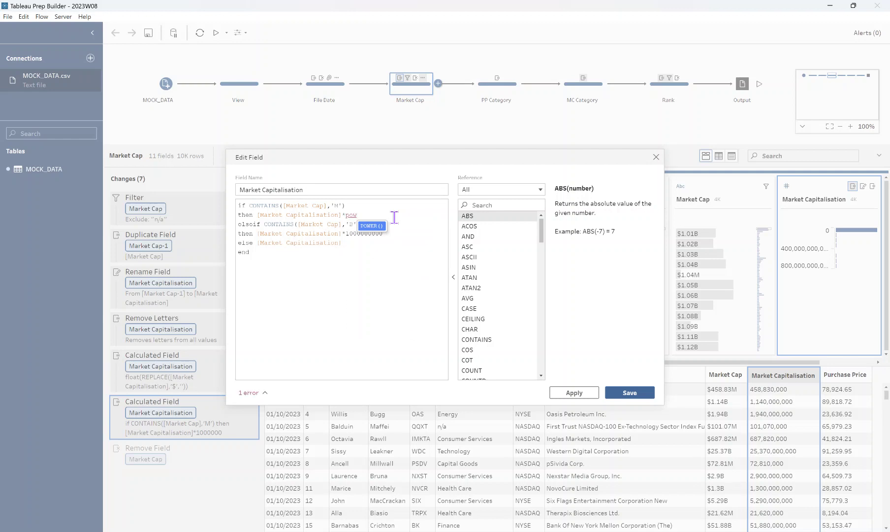
pyautogui.press('Return')
pyautogui.write('10,')
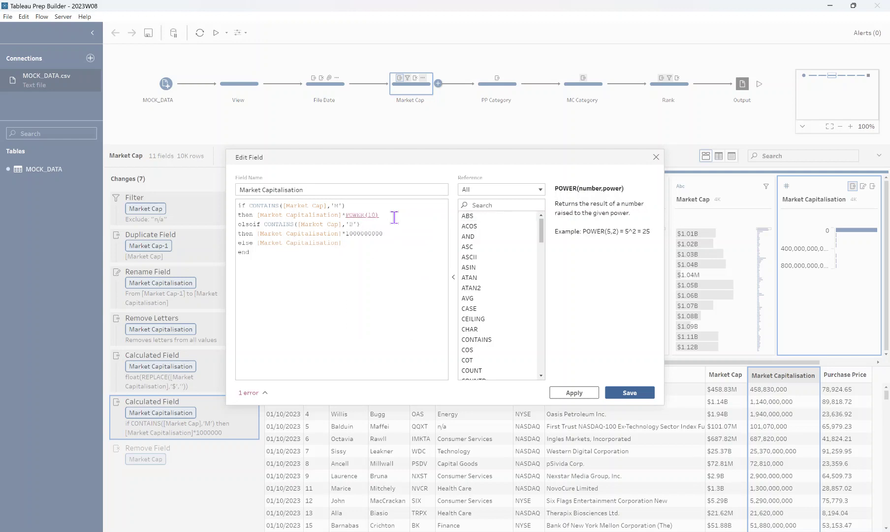
pyautogui.write('6')
pyautogui.click(412, 232)
pyautogui.click(374, 243)
pyautogui.click(656, 158)
# View data after Market Cap removal and isolate the top bin: two Apple Inc. rows at 741,770,000,000
pyautogui.click(192, 459)
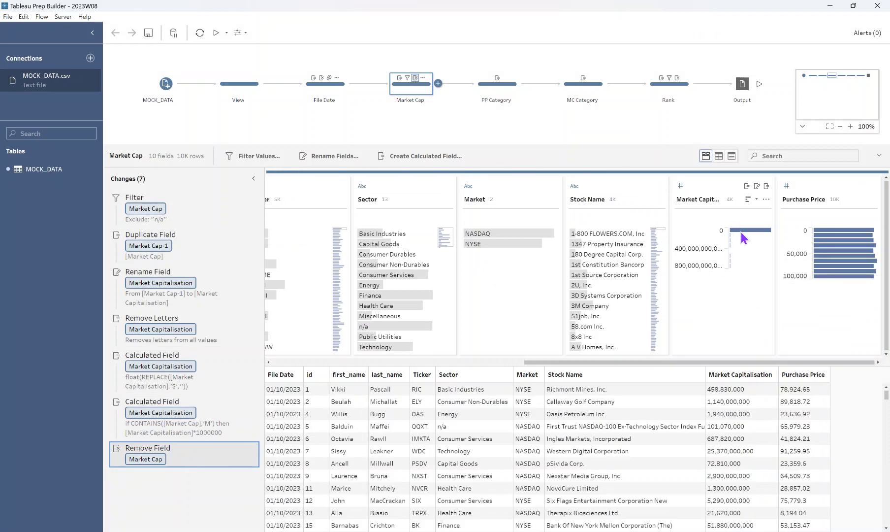
pyautogui.moveTo(742, 231)
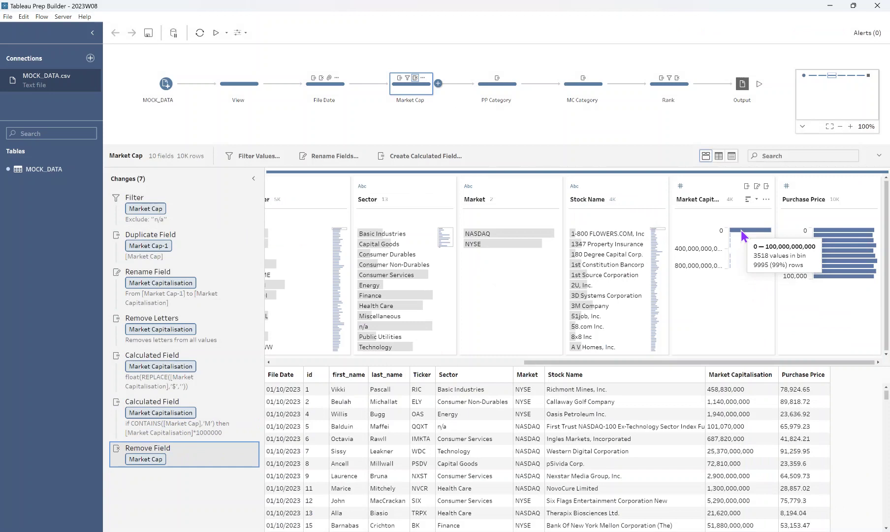
pyautogui.click(741, 231)
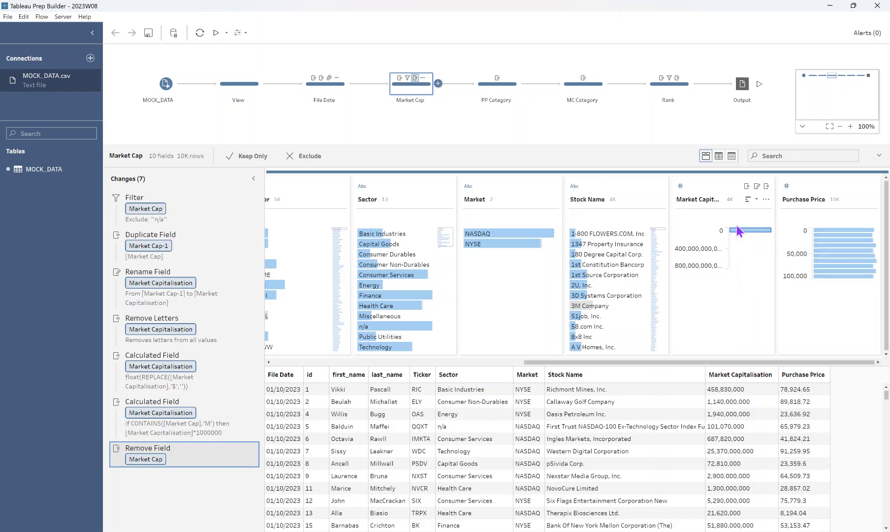
pyautogui.click(737, 229)
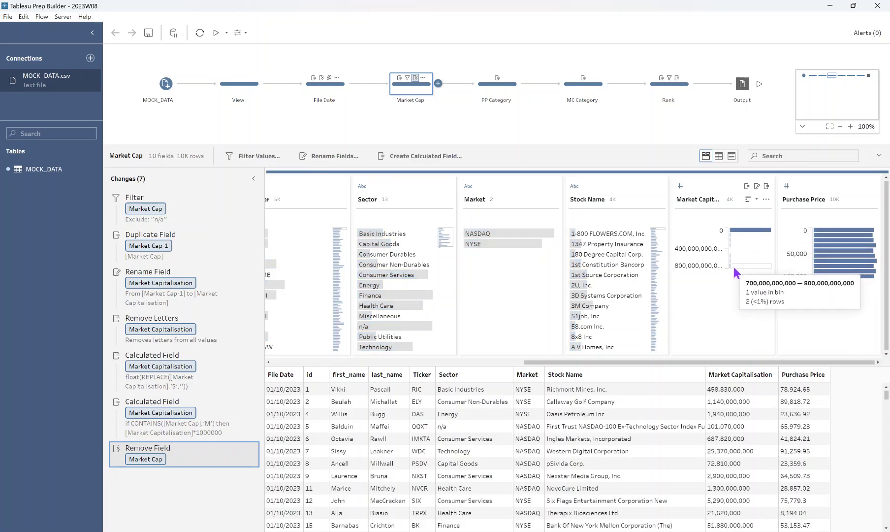
pyautogui.click(734, 266)
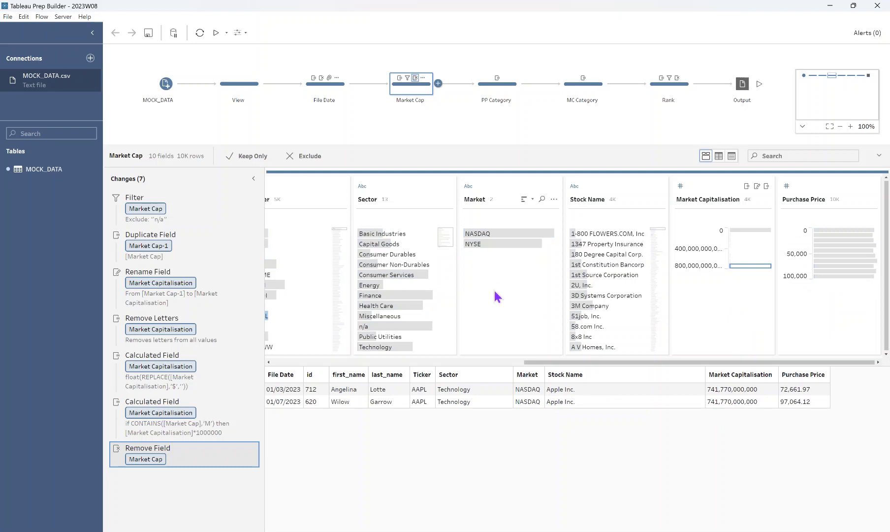
# Open the PP Category step and scroll the profile to view Purchase Price Category
pyautogui.click(485, 93)
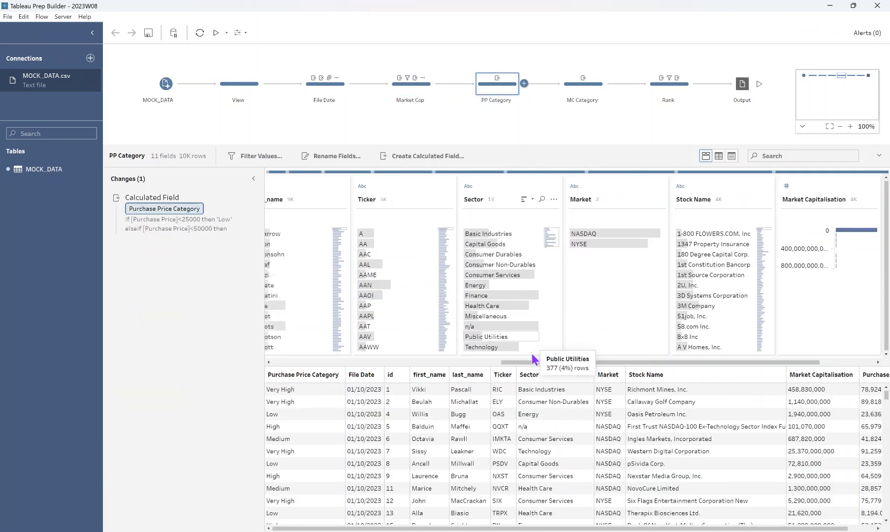
pyautogui.moveTo(537, 362); pyautogui.dragTo(703, 366)
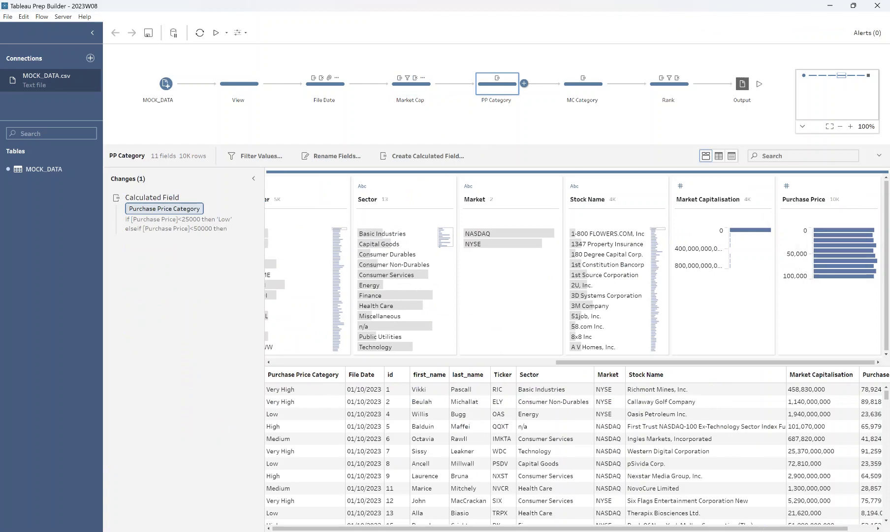
pyautogui.moveTo(779, 528); pyautogui.dragTo(806, 528)
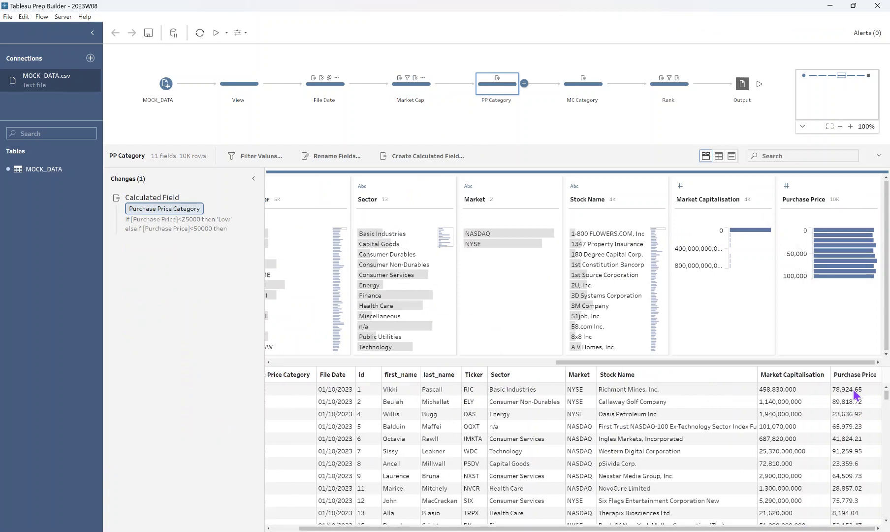
# Review and save the Purchase Price Category formula with its Low–Very High bands
pyautogui.moveTo(243, 198)
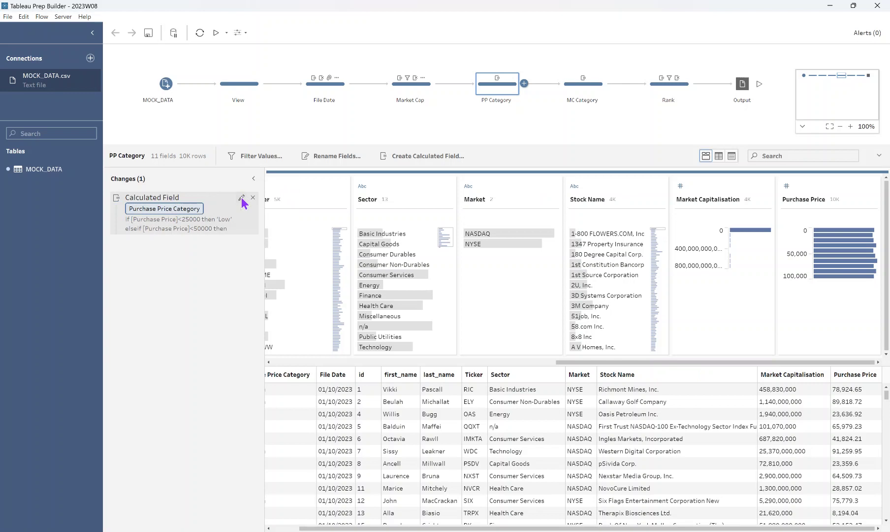
pyautogui.click(241, 197)
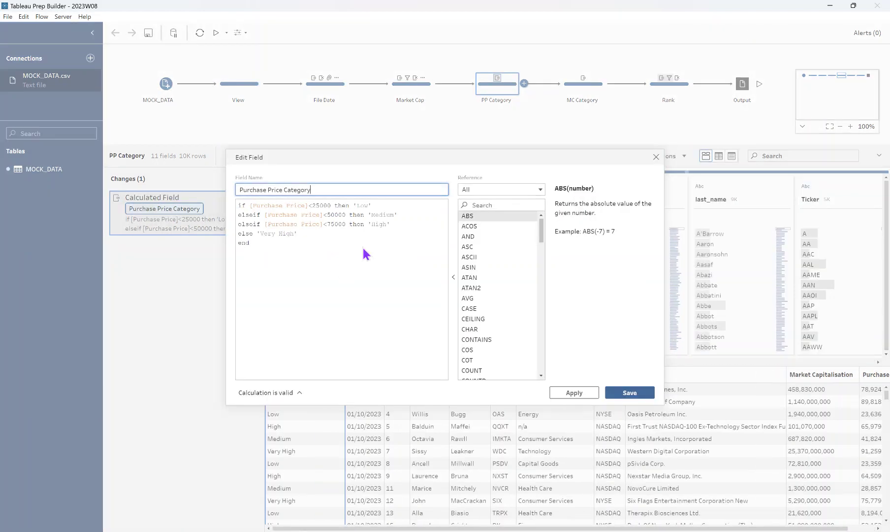
pyautogui.click(383, 205)
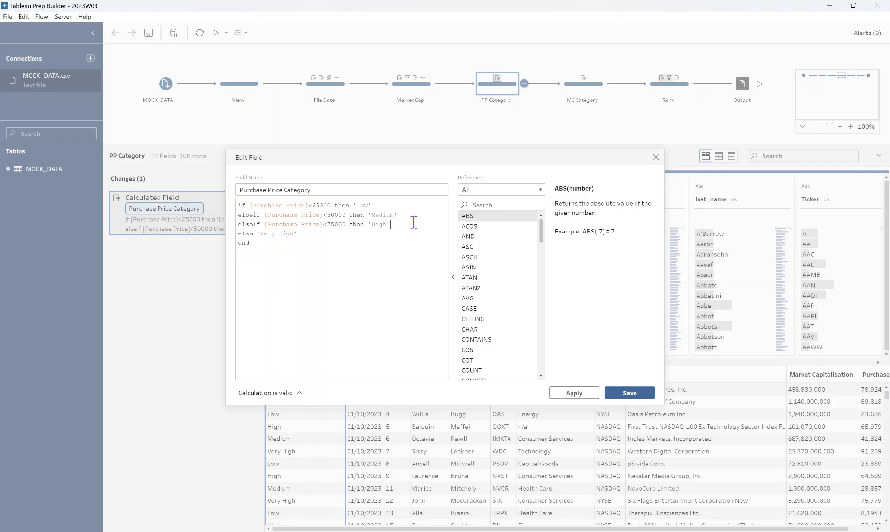
pyautogui.click(630, 392)
pyautogui.click(577, 87)
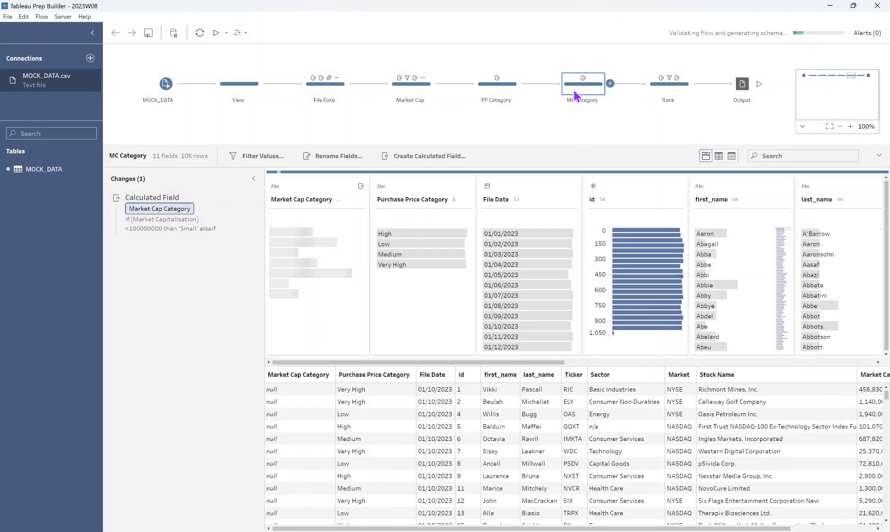
# Inspect the Small/Medium/Large/Huge Market Cap Category formula, then open the Rank step filtered to ranks 1–5
pyautogui.click(244, 199)
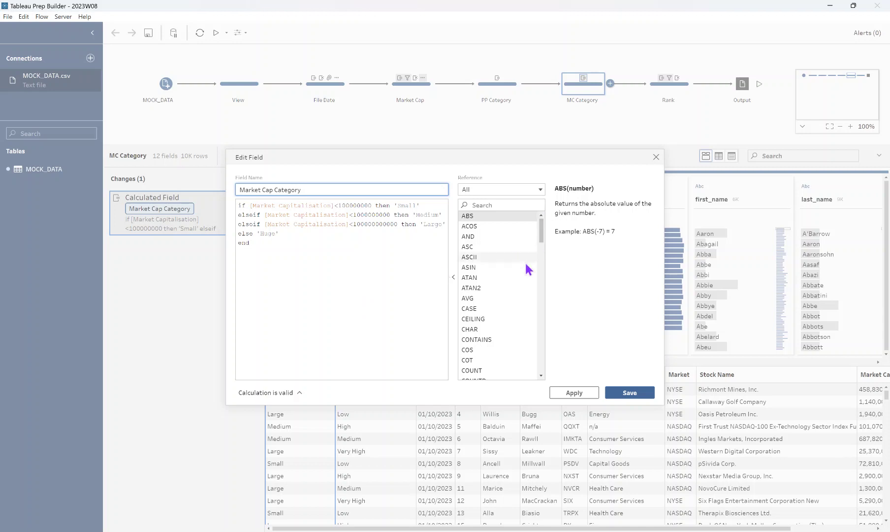
pyautogui.click(656, 157)
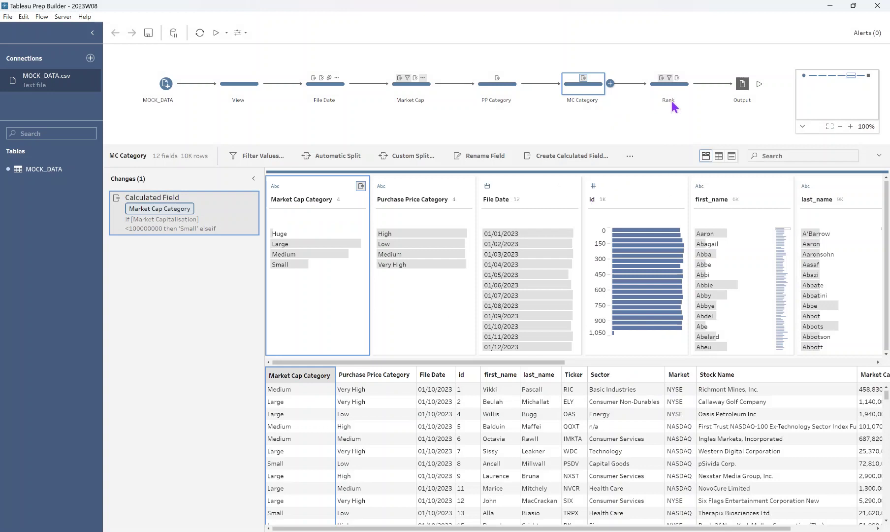
pyautogui.click(626, 362)
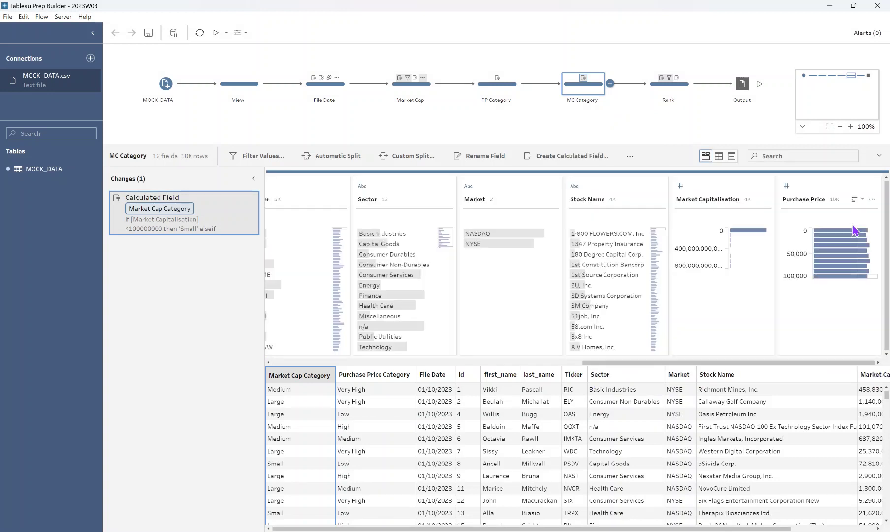
pyautogui.click(684, 83)
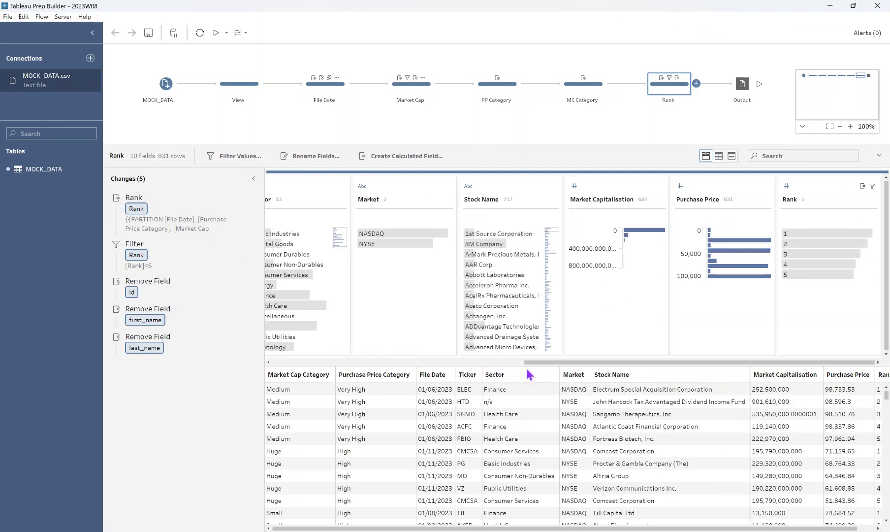
pyautogui.moveTo(232, 211)
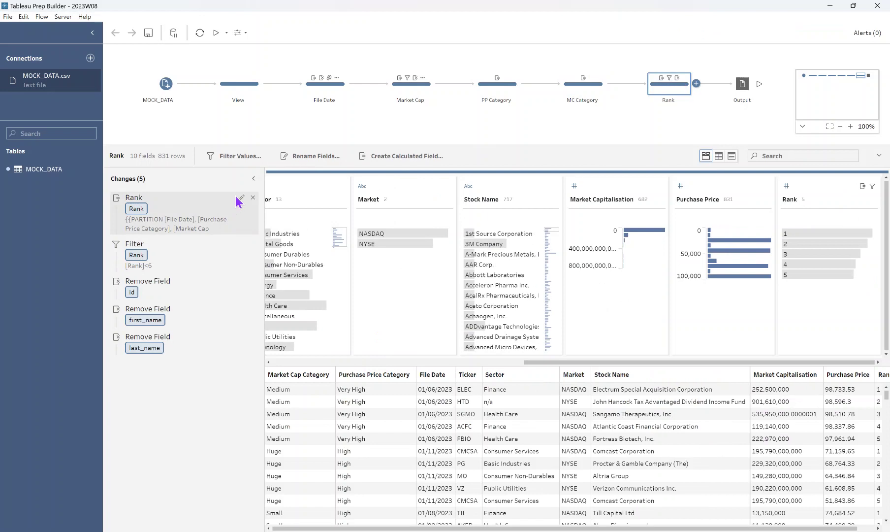
pyautogui.click(241, 197)
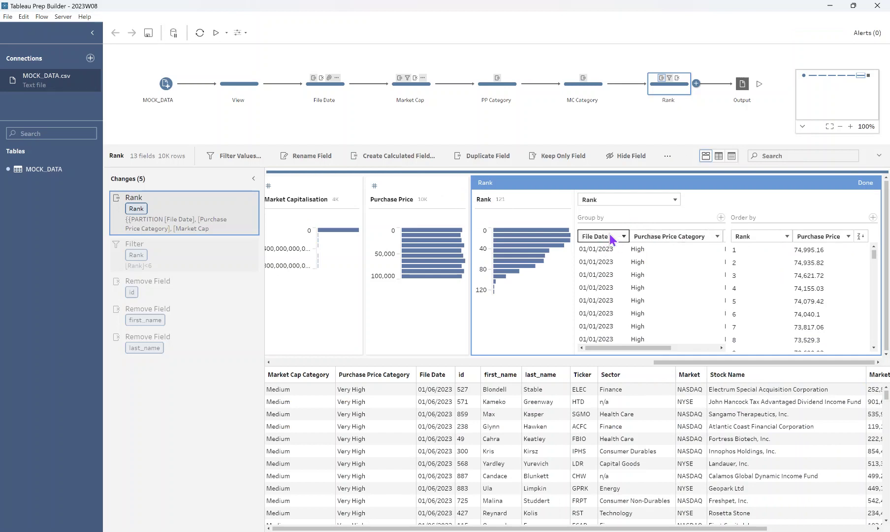
pyautogui.moveTo(624, 349); pyautogui.dragTo(689, 355)
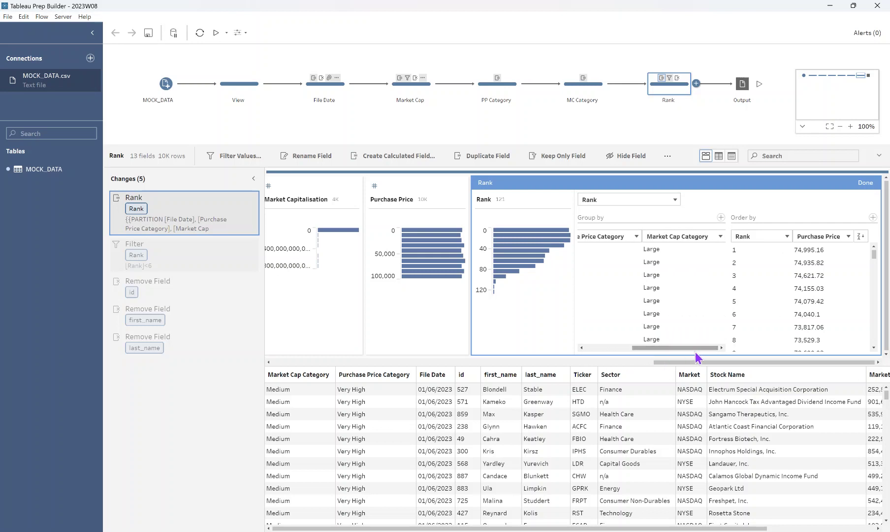
pyautogui.click(866, 182)
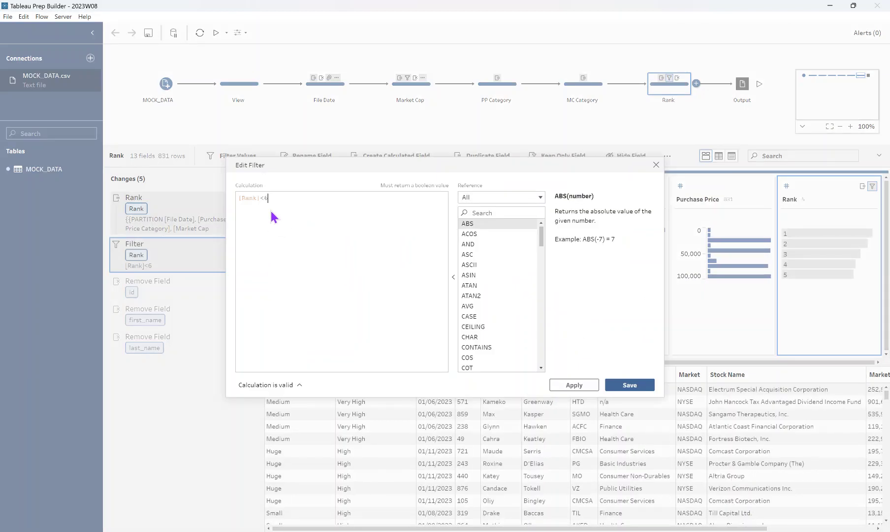
pyautogui.click(655, 166)
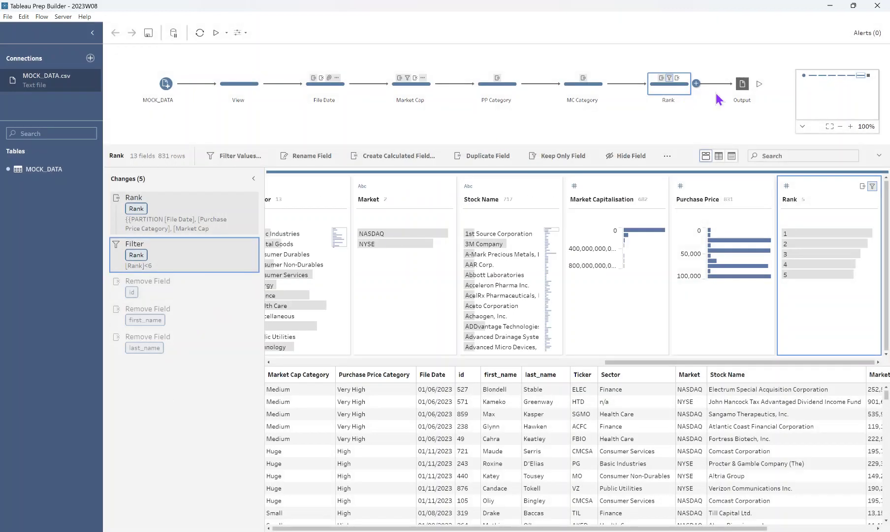
# Select the Output step to view its Output.hyper Tableau Data Extract save settings
pyautogui.click(741, 84)
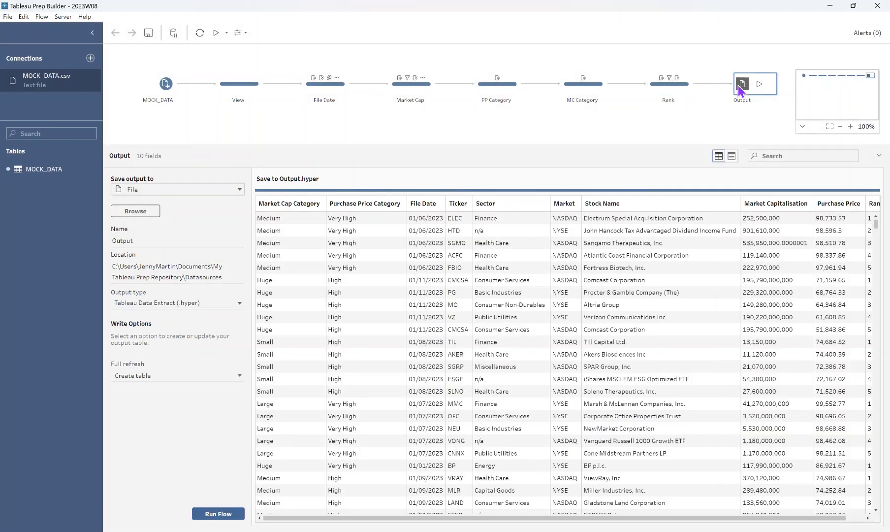